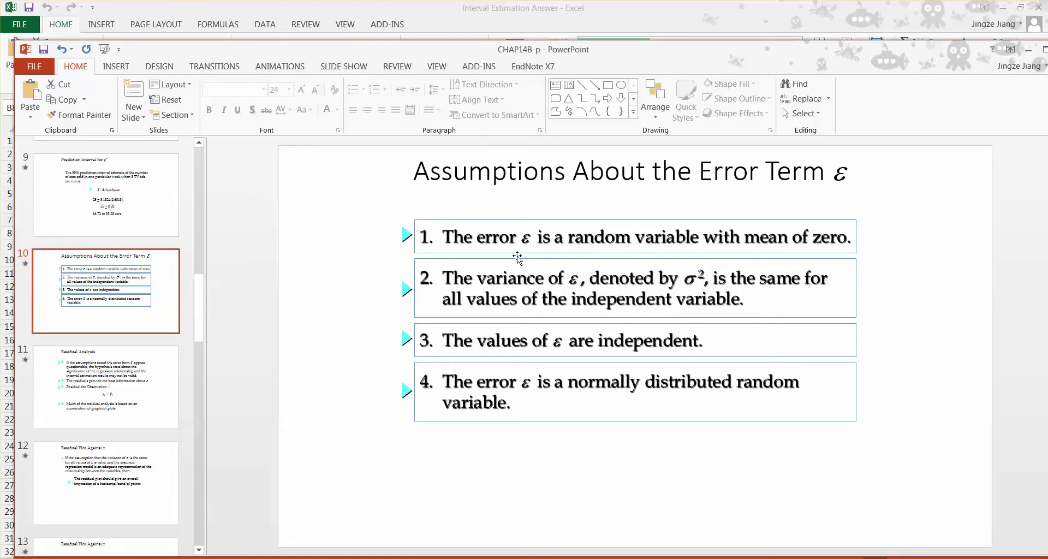
# - Review the slides from the error term assumptions through the residual plots to the standardized residual plot
pyautogui.scroll(-3, 518, 260)
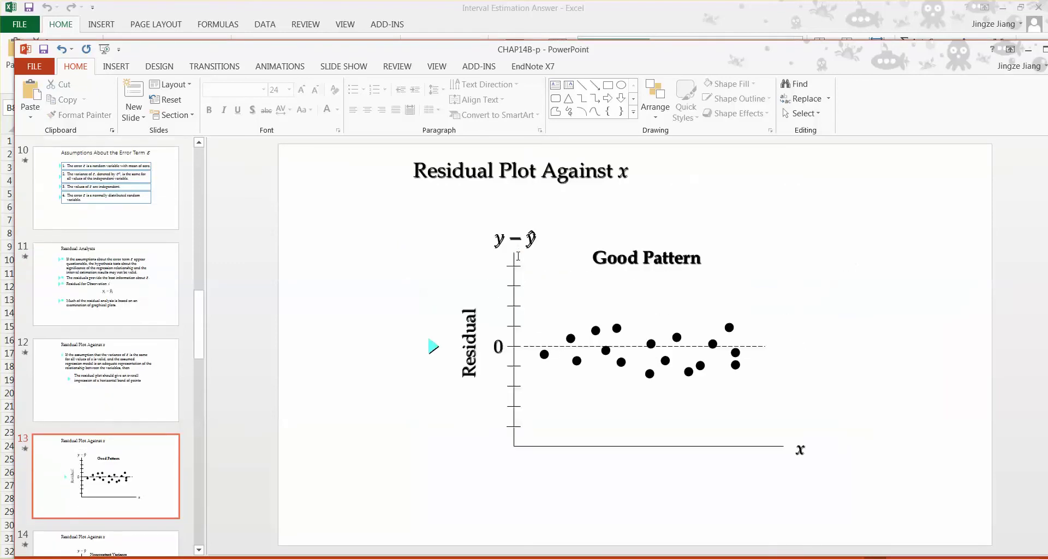
pyautogui.scroll(-1, 518, 259)
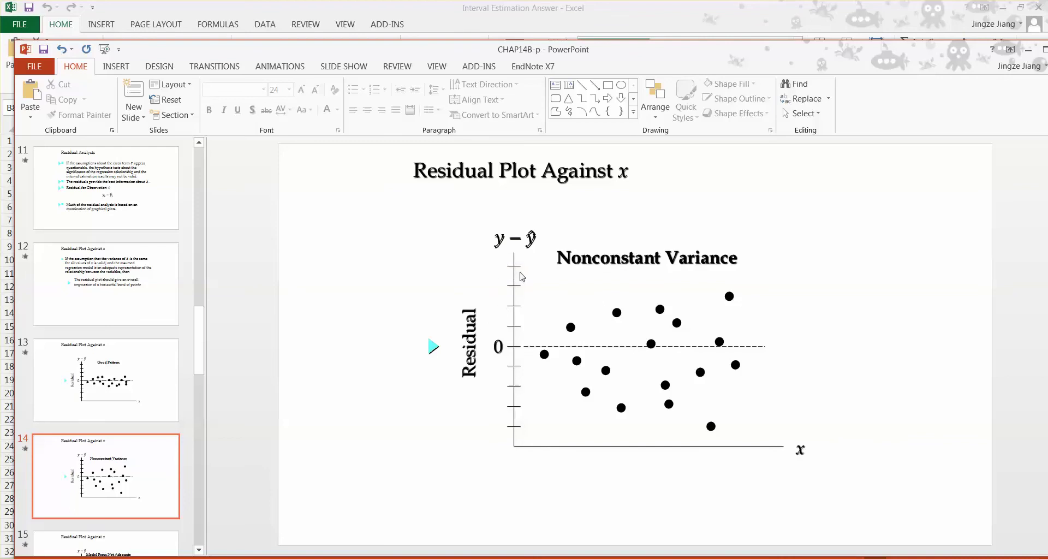
pyautogui.scroll(-1, 521, 277)
pyautogui.scroll(-3, 521, 276)
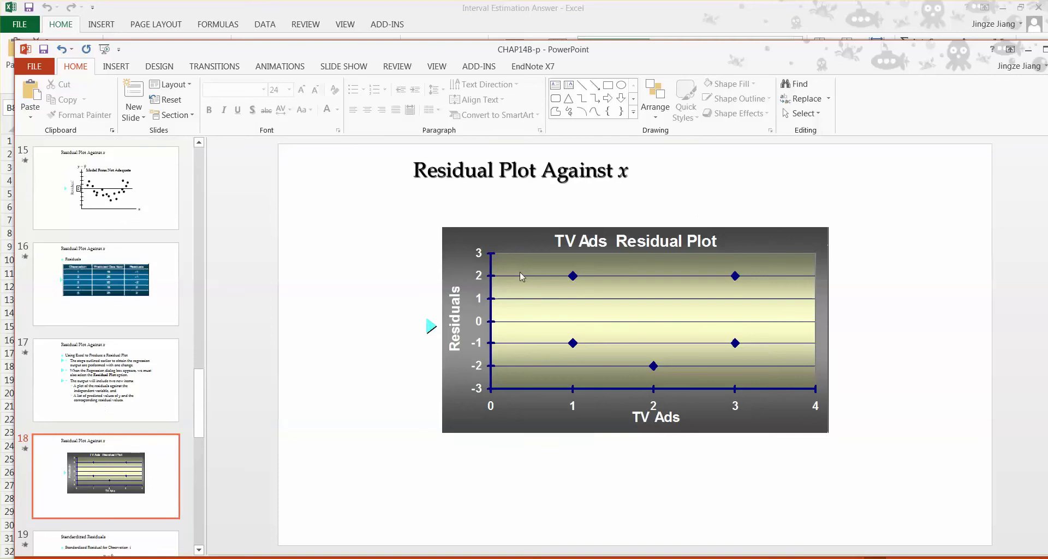
pyautogui.scroll(-2, 520, 273)
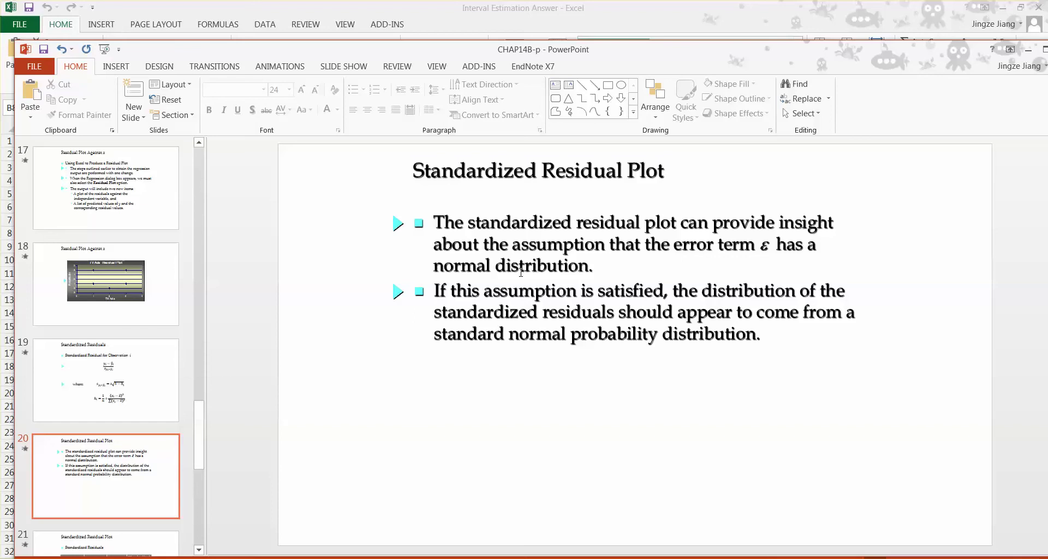
pyautogui.scroll(-2, 546, 272)
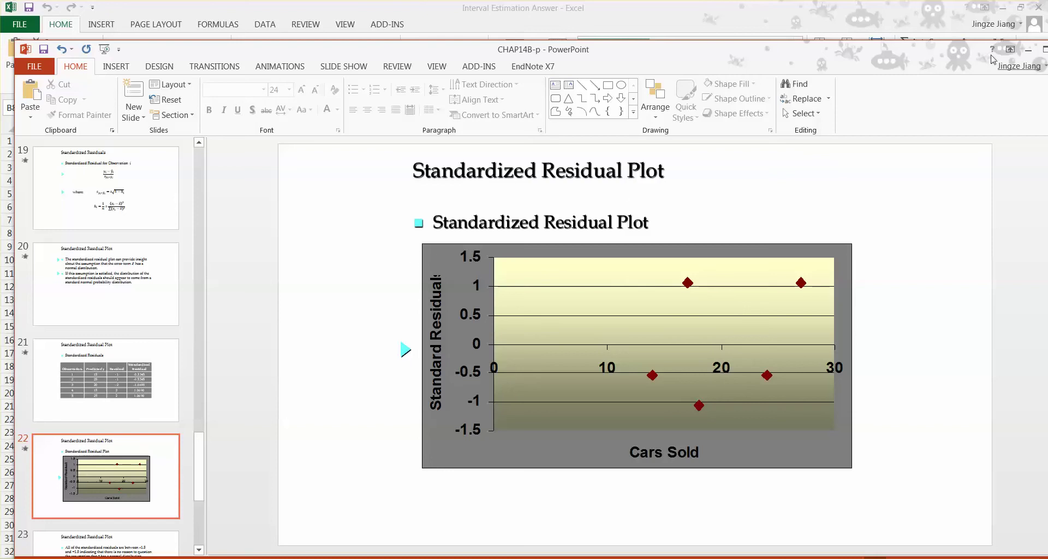
# - Switch to the Interval Estimation Answer workbook in Excel and look through its descriptive statistics, confidence interval and regression worksheets
pyautogui.click(1029, 50)
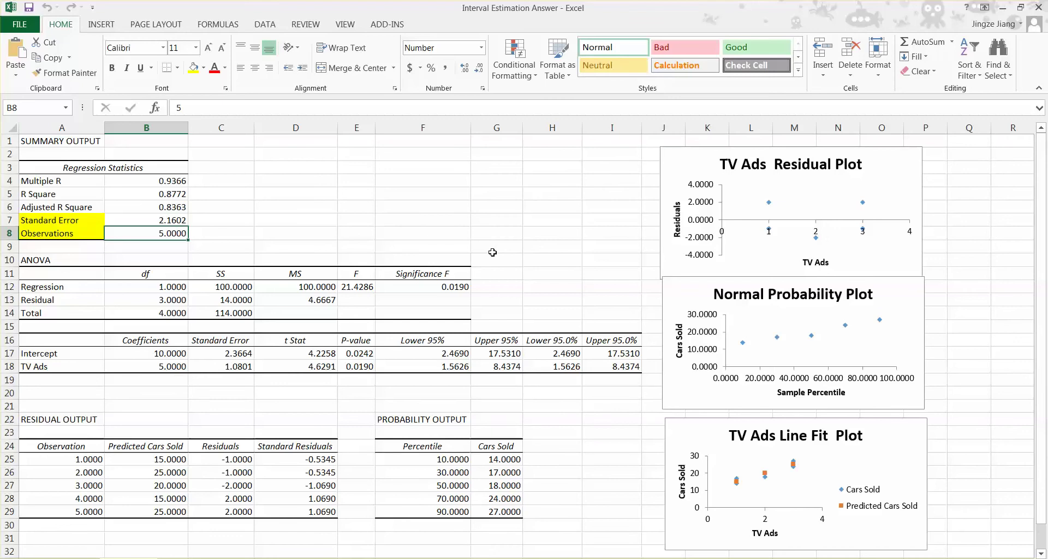
pyautogui.hotkey('ctrl', 'pageup')
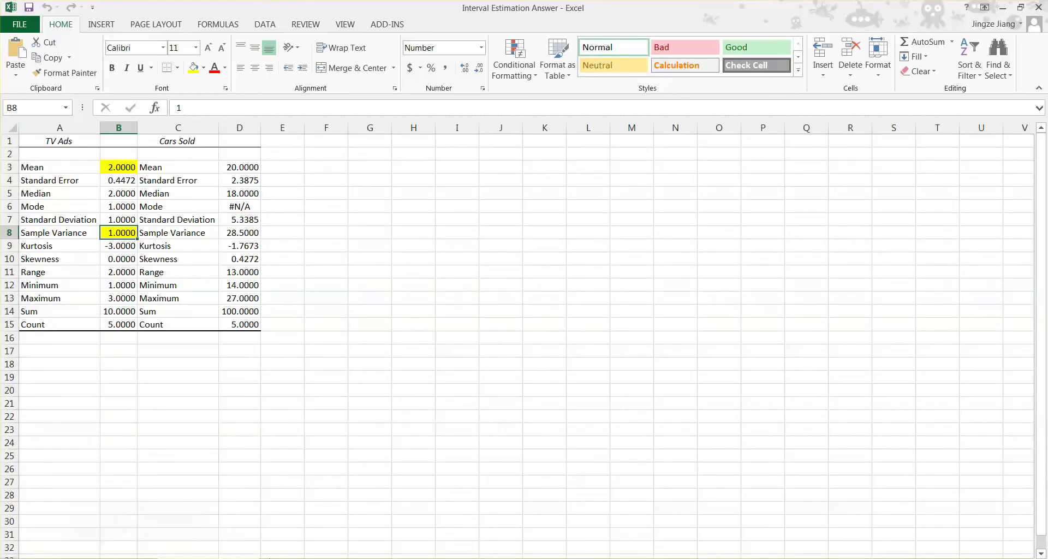
pyautogui.moveTo(271, 556)
pyautogui.click(483, 380)
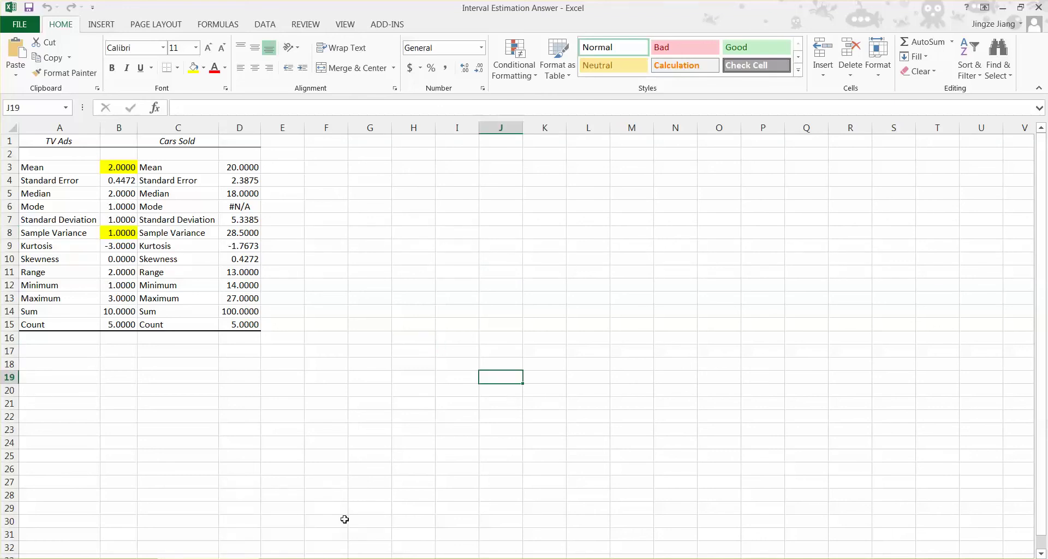
pyautogui.hotkey('ctrl', 'pageup')
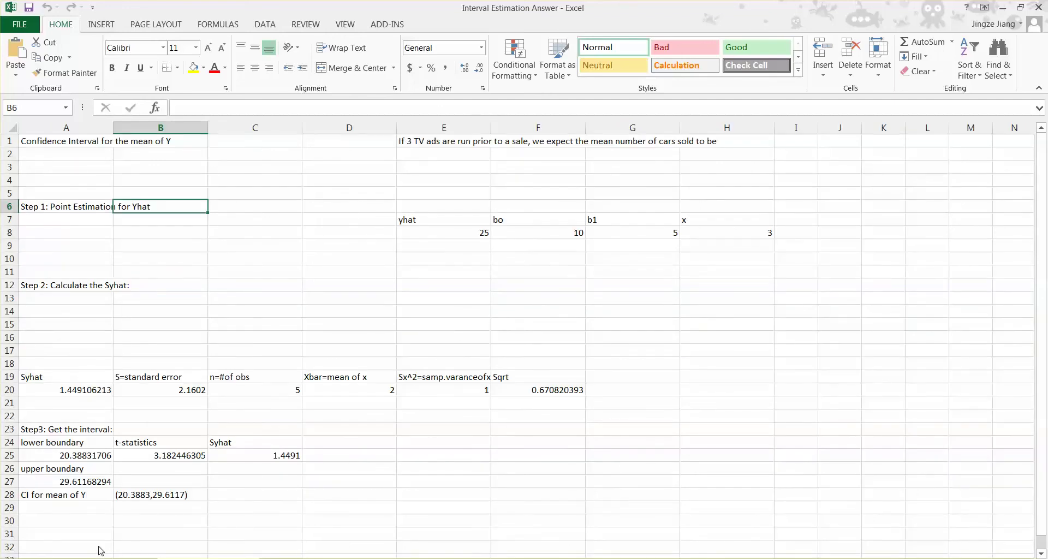
pyautogui.hotkey('ctrl', 'pageup')
pyautogui.hotkey('ctrl', 'pageup')
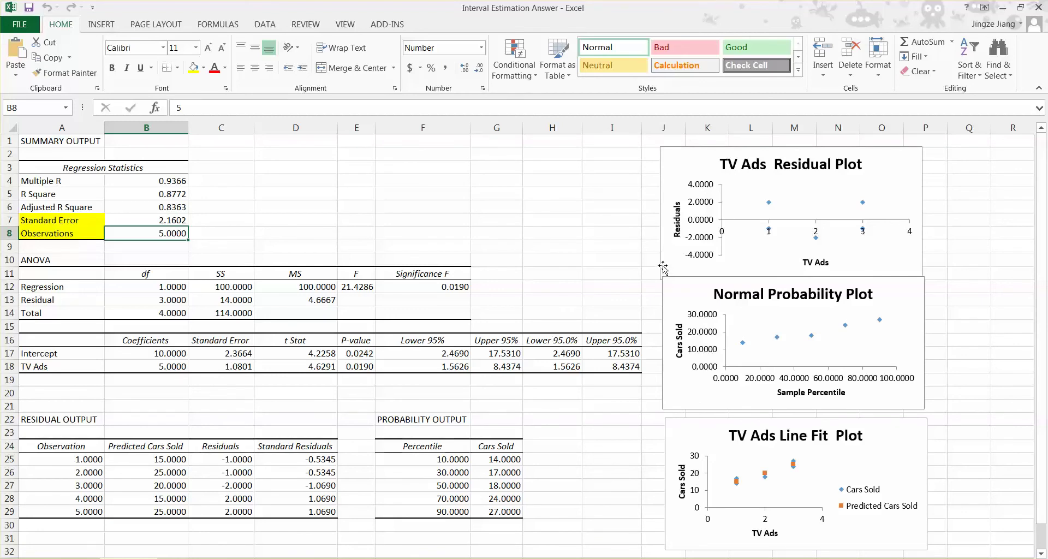
# - Spread out the three regression charts, with the residual and normal probability plots side by side and the line fit plot below
pyautogui.moveTo(663, 266); pyautogui.dragTo(450, 263)
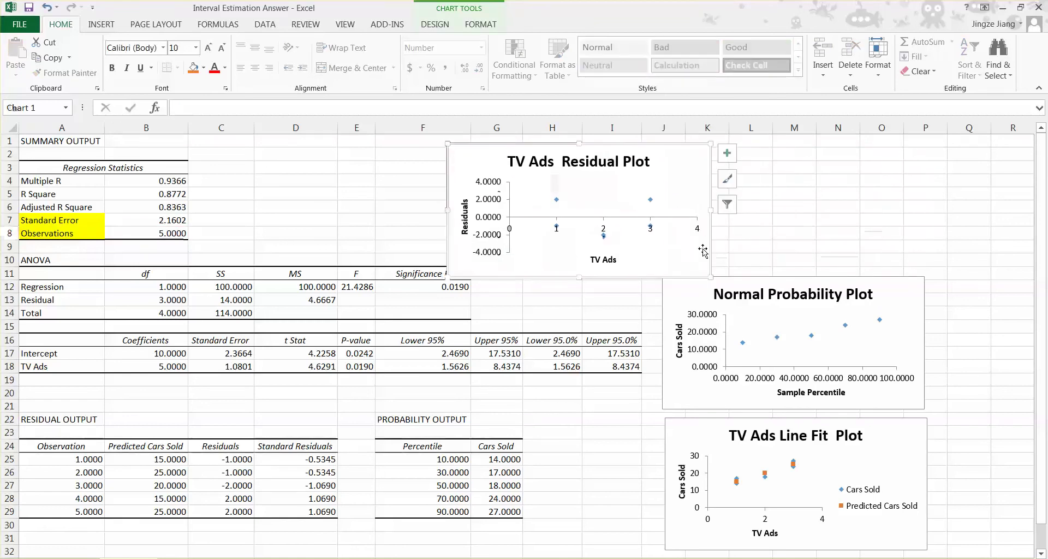
pyautogui.moveTo(709, 240); pyautogui.dragTo(546, 234)
pyautogui.click(724, 217)
pyautogui.moveTo(766, 281); pyautogui.dragTo(660, 146)
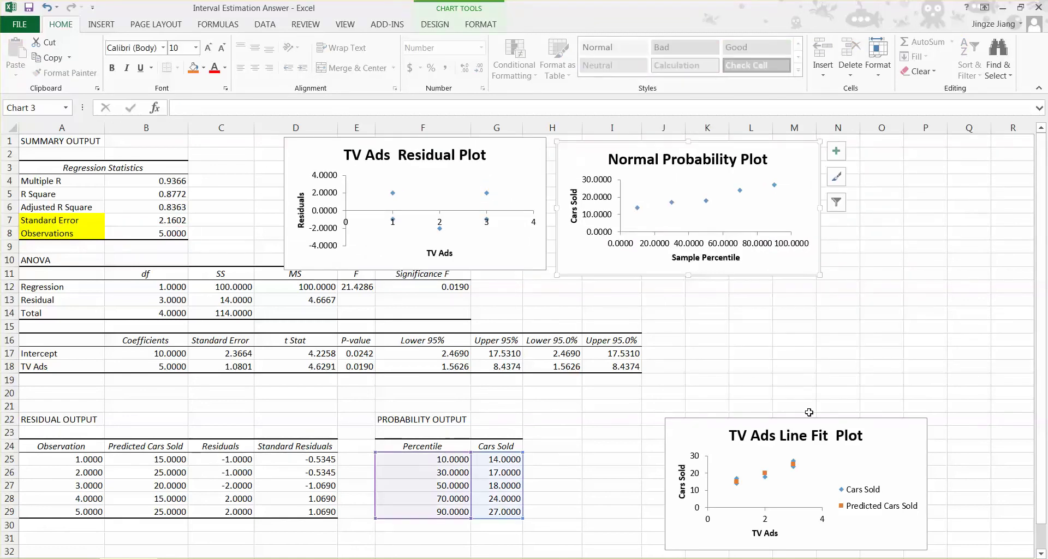
pyautogui.moveTo(814, 420); pyautogui.dragTo(885, 291)
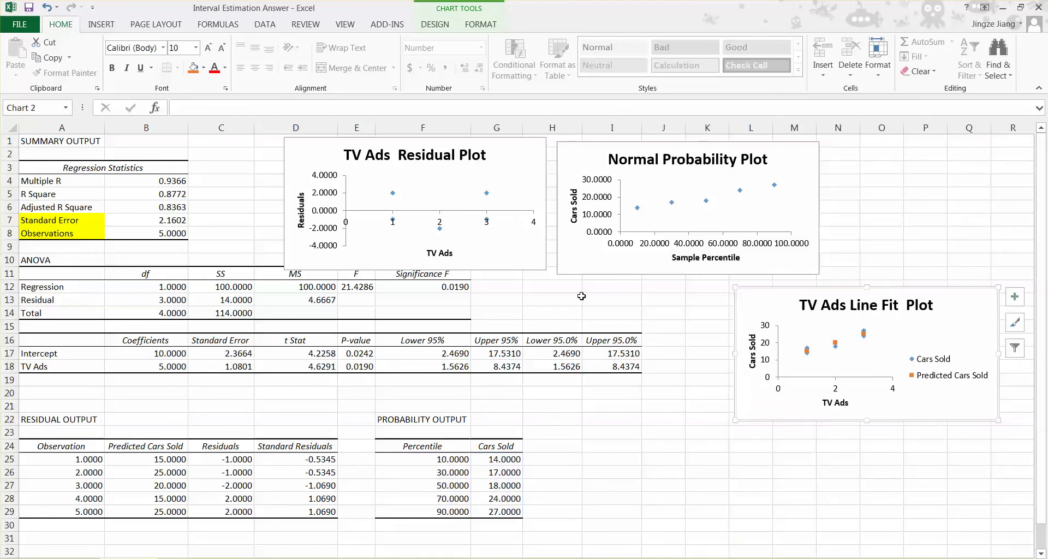
pyautogui.moveTo(512, 271); pyautogui.dragTo(501, 363)
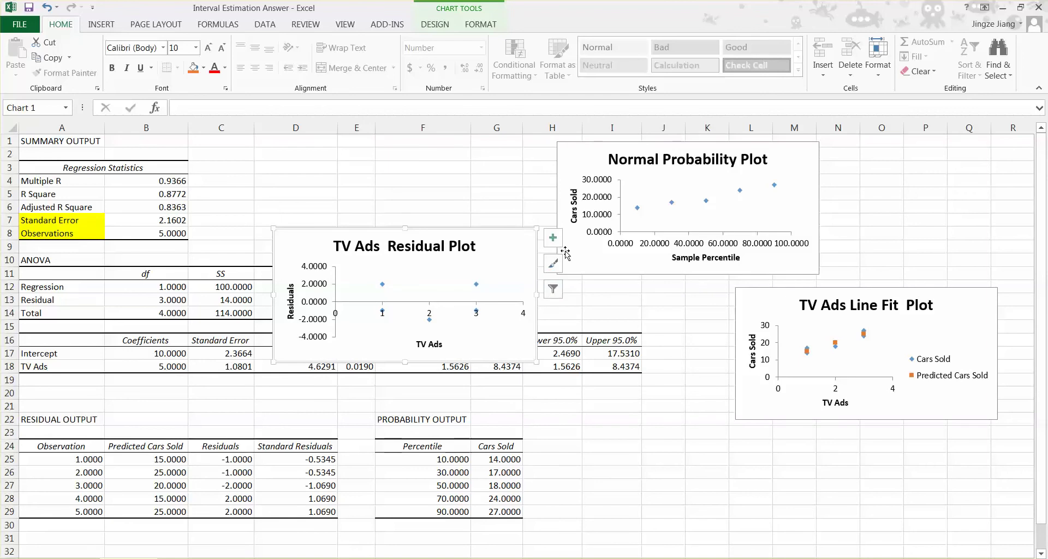
pyautogui.moveTo(515, 231); pyautogui.dragTo(507, 173)
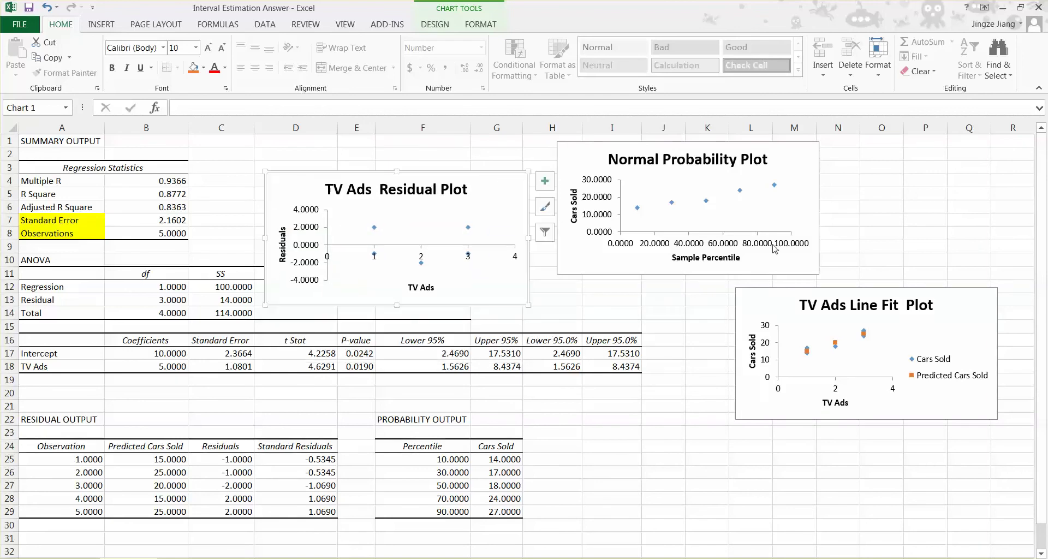
# - Move the TV Ads Line Fit Plot directly below the Normal Probability Plot and enlarge it to about row 27
pyautogui.click(827, 299)
pyautogui.moveTo(671, 293); pyautogui.dragTo(852, 301)
pyautogui.moveTo(969, 293); pyautogui.dragTo(755, 291)
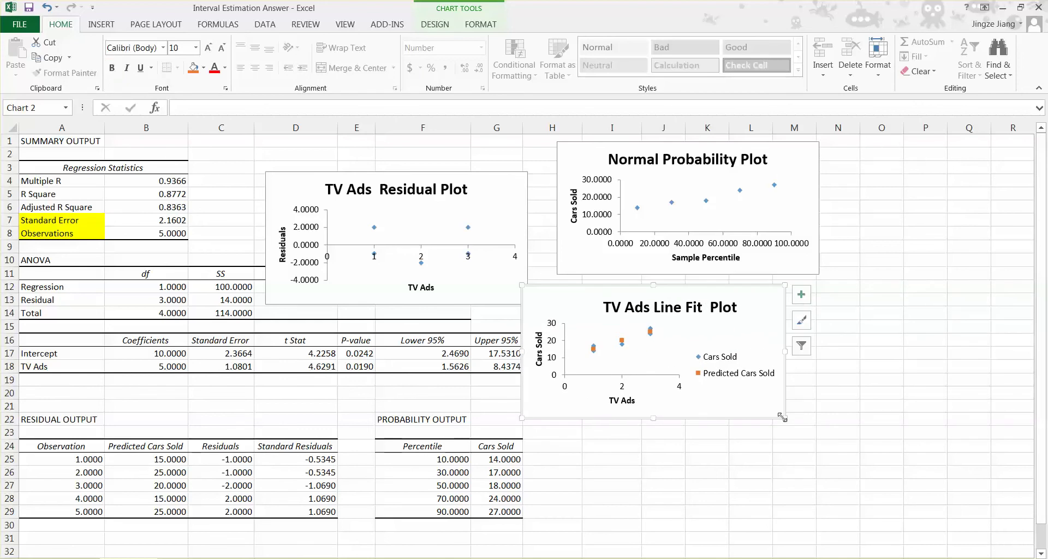
pyautogui.moveTo(800, 424); pyautogui.dragTo(900, 478)
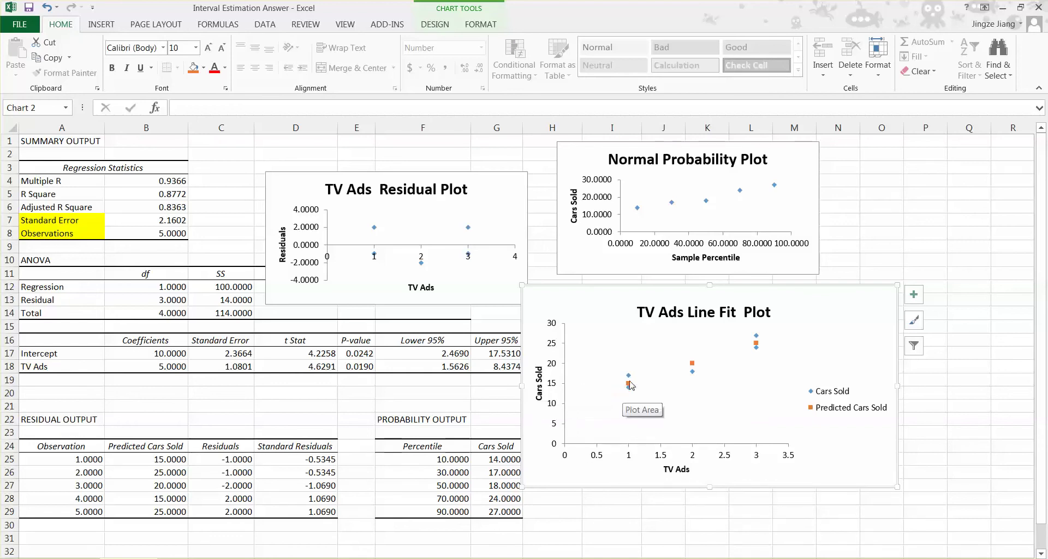
# - Delete the Predicted Cars Sold series from the TV Ads Line Fit Plot
pyautogui.moveTo(631, 380)
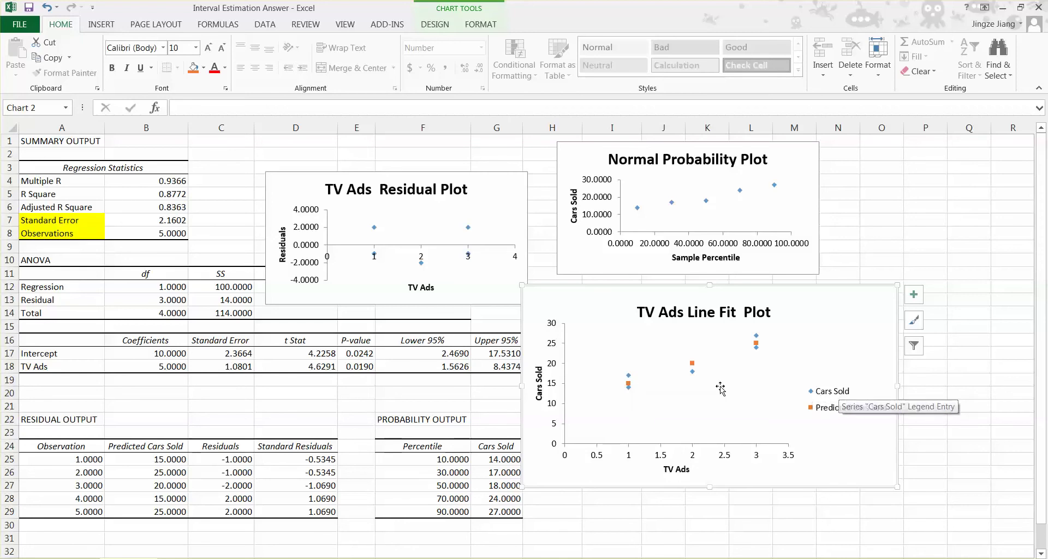
pyautogui.click(630, 384)
pyautogui.click(631, 384)
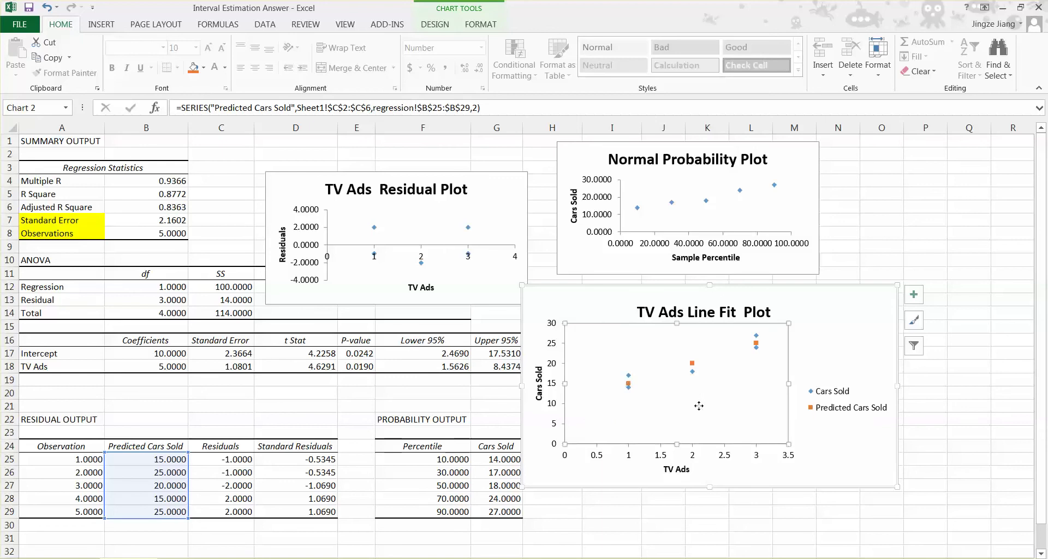
pyautogui.click(723, 357)
pyautogui.click(699, 319)
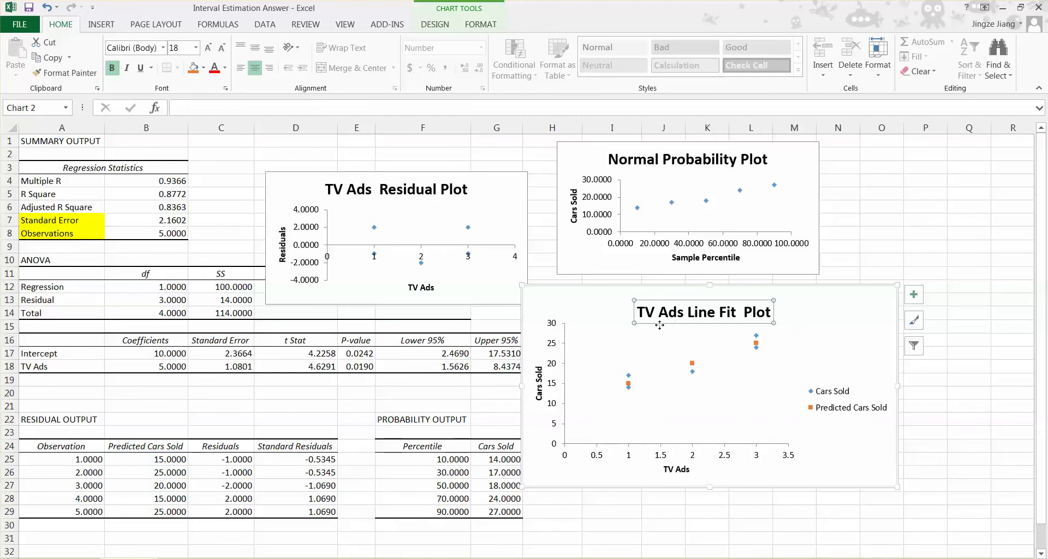
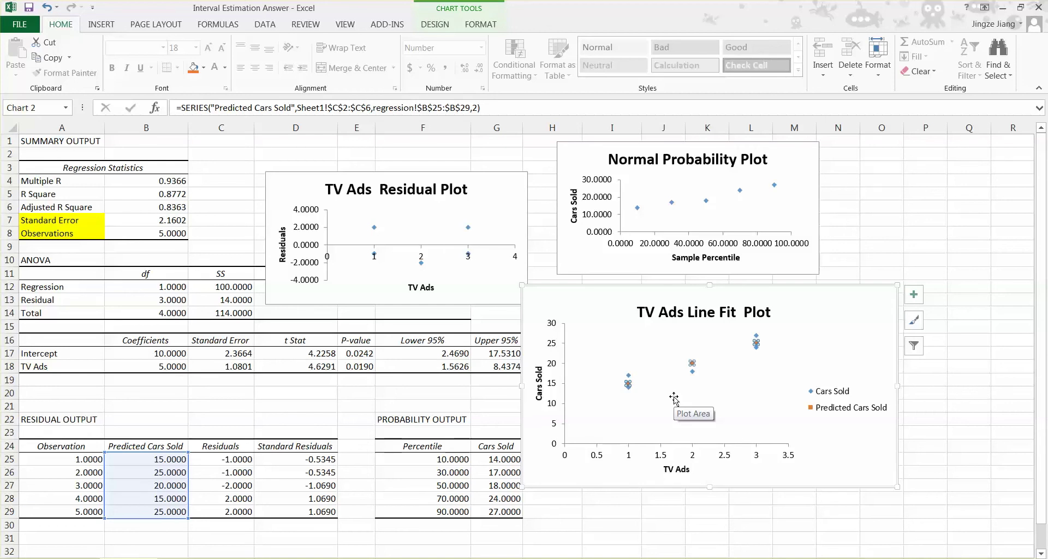
pyautogui.press('Delete')
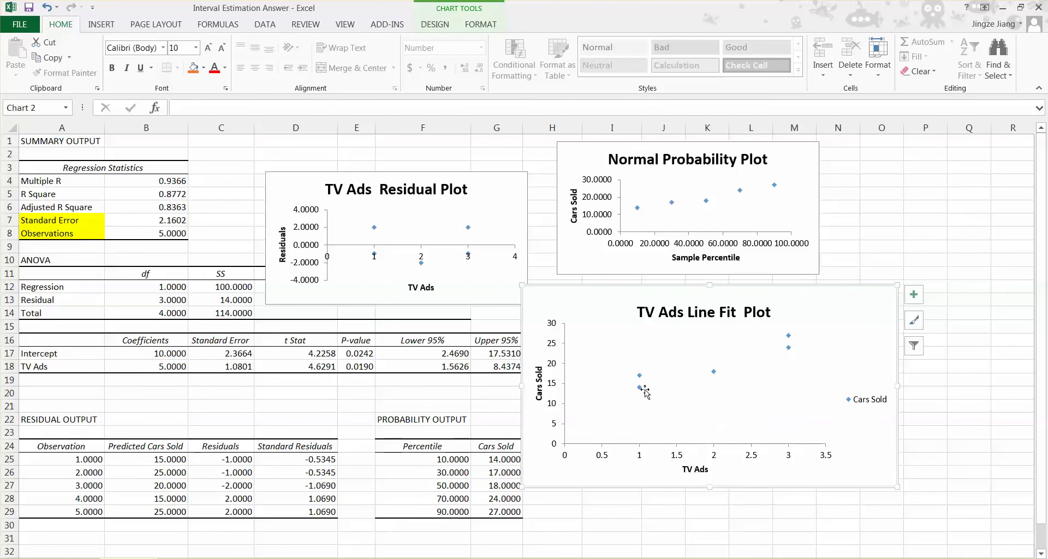
# - Add a linear trendline to the Cars Sold series with its equation and R-squared value shown, and place that label above the legend
pyautogui.click(713, 371)
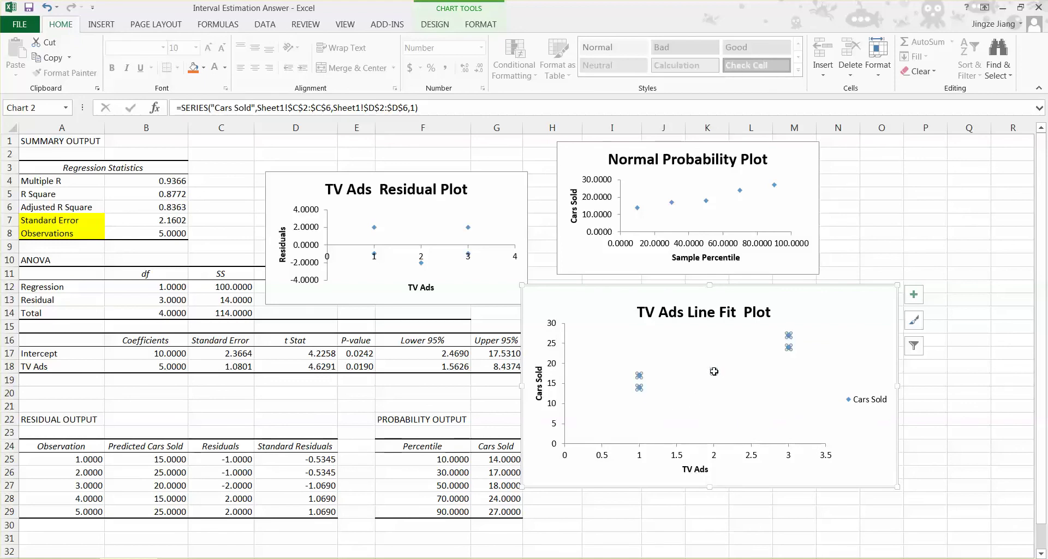
pyautogui.rightClick(714, 371)
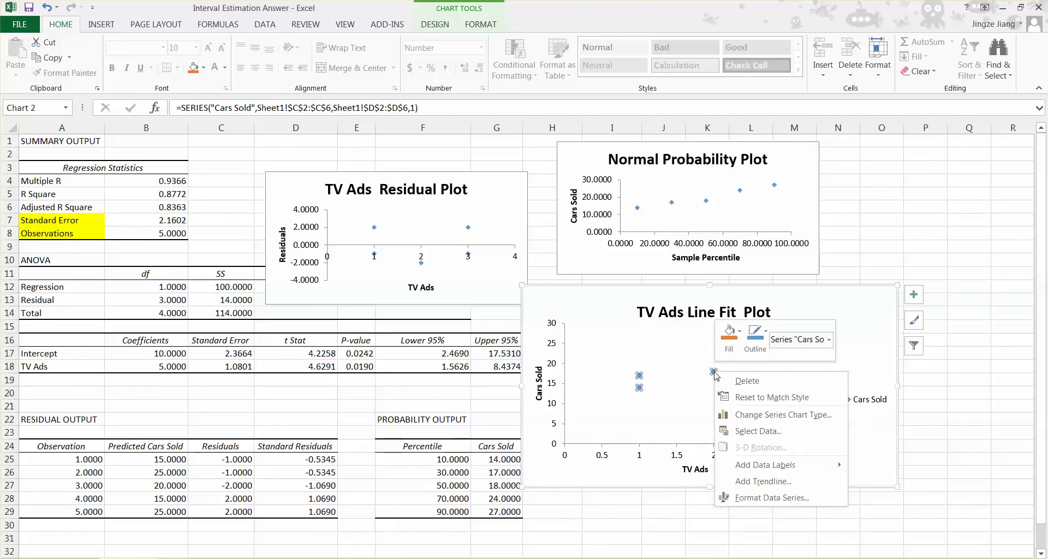
pyautogui.click(762, 481)
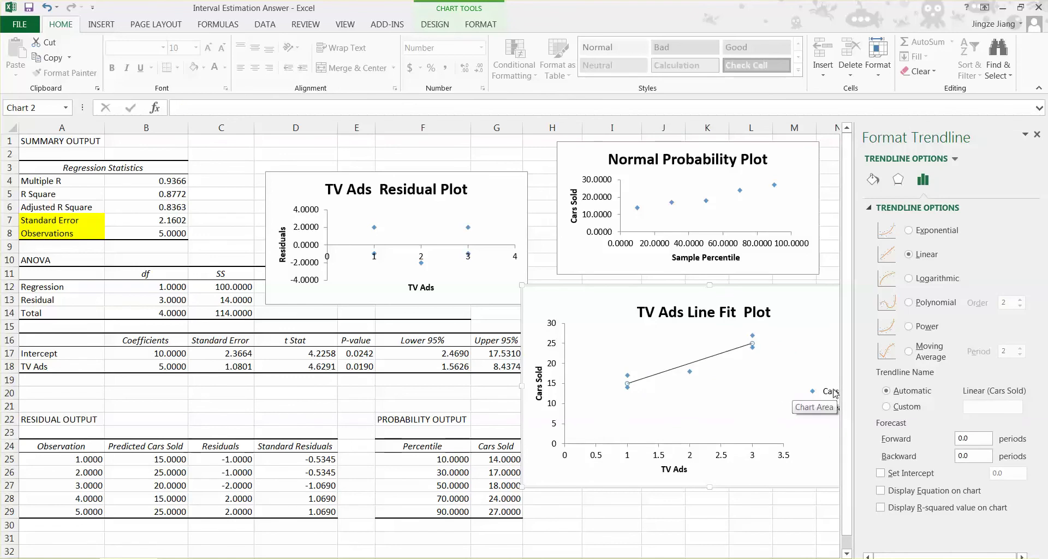
pyautogui.click(880, 508)
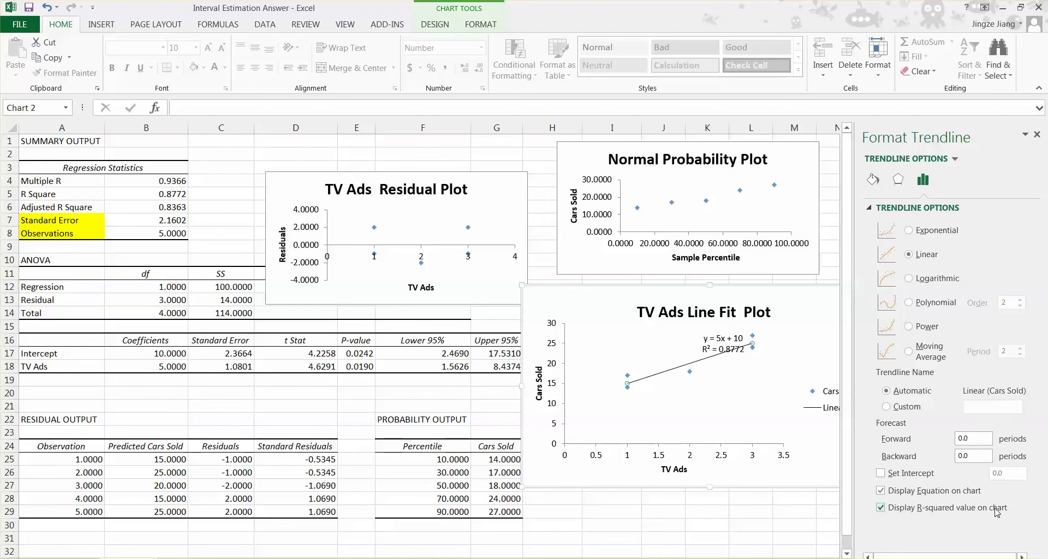
pyautogui.click(1037, 135)
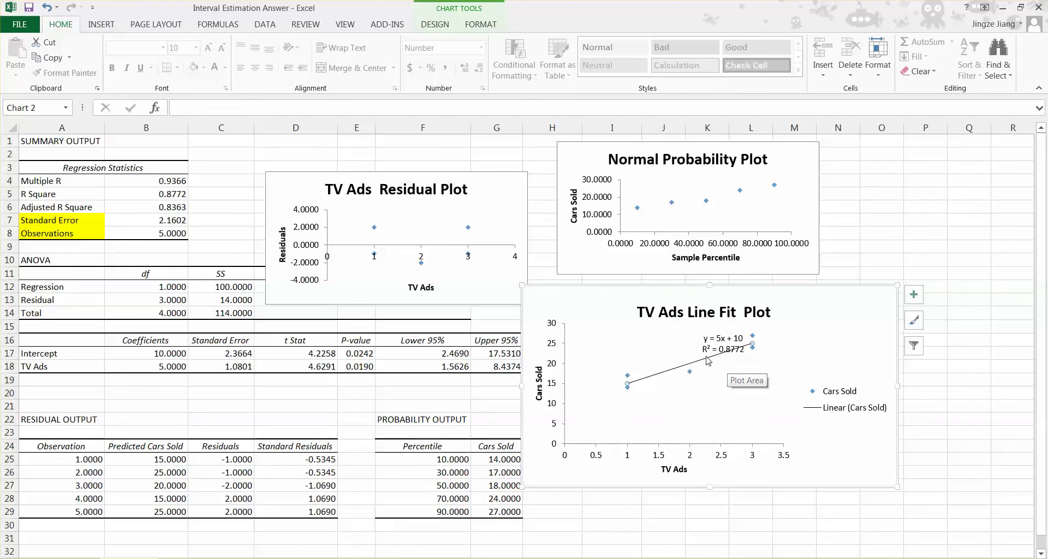
pyautogui.moveTo(705, 348); pyautogui.dragTo(814, 330)
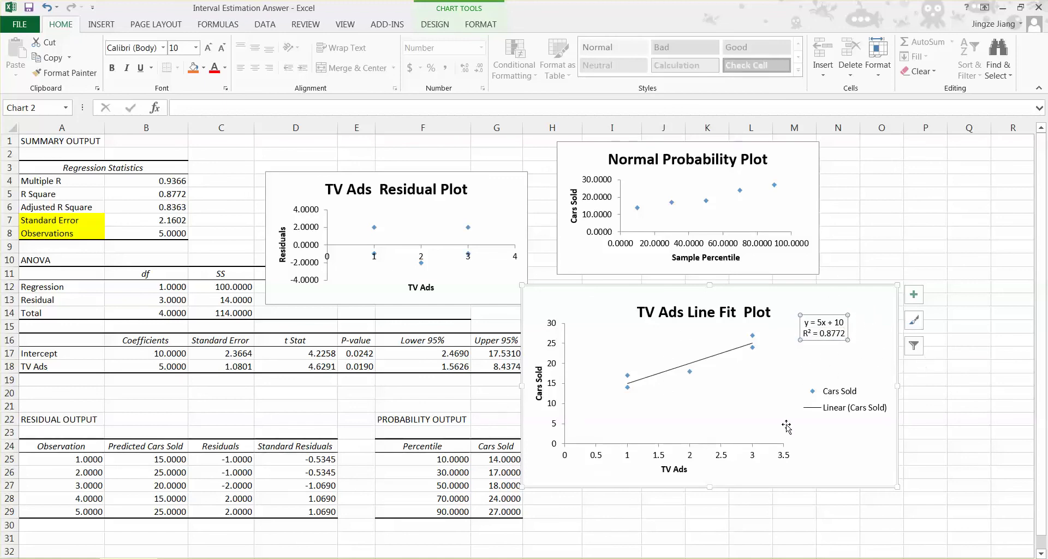
pyautogui.click(643, 287)
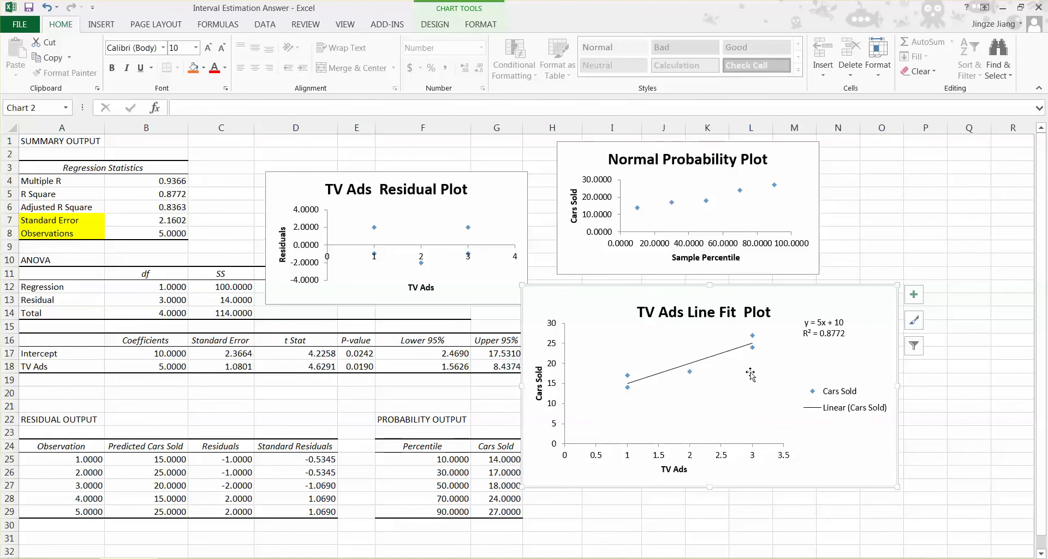
# - Rearrange the charts: line fit plot lower down, Normal Probability Plot over the regression statistics, and TV Ads Residual Plot above the line fit plot
pyautogui.moveTo(857, 288); pyautogui.dragTo(923, 356)
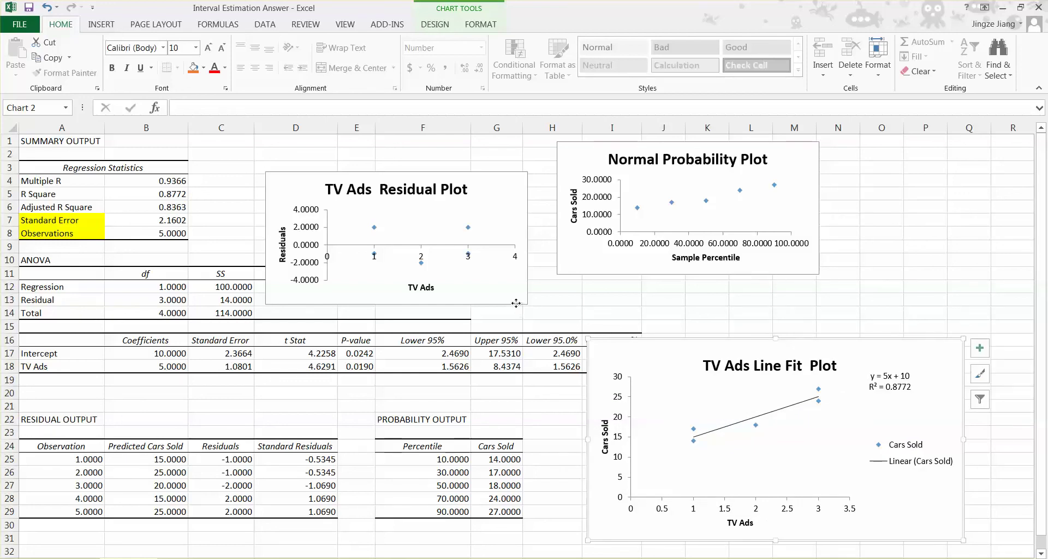
pyautogui.moveTo(516, 303); pyautogui.dragTo(627, 324)
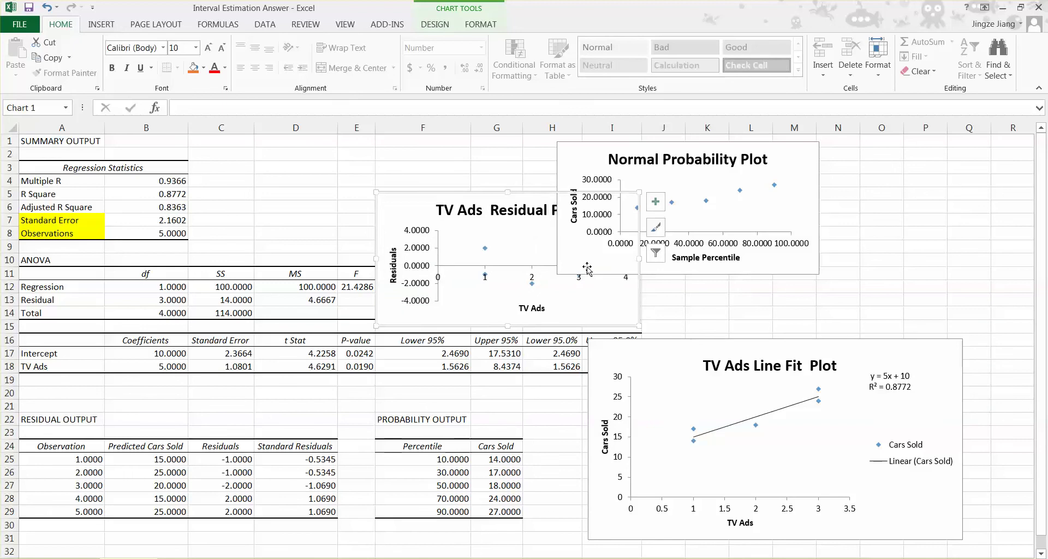
pyautogui.moveTo(590, 270); pyautogui.dragTo(196, 265)
pyautogui.moveTo(606, 193); pyautogui.dragTo(842, 170)
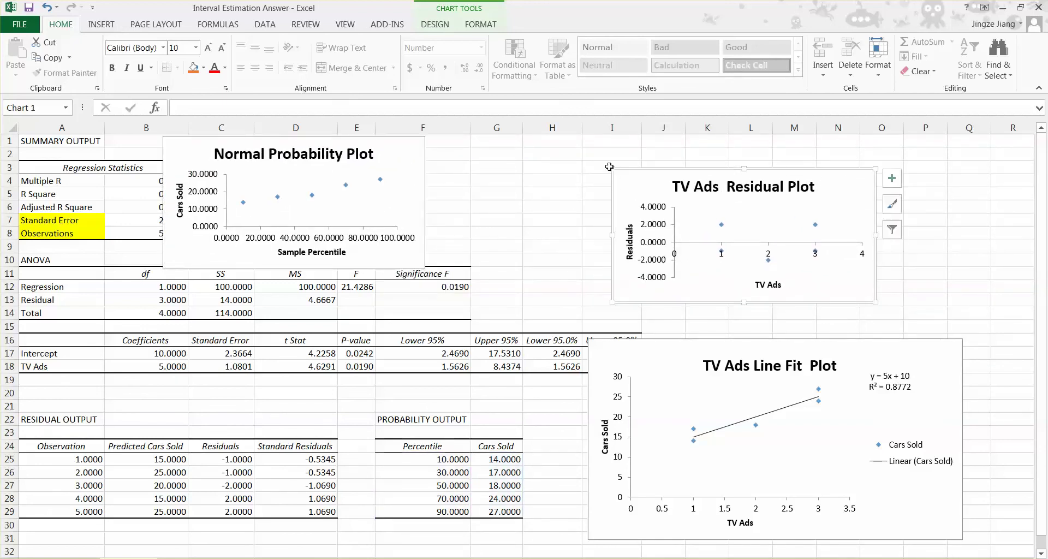
# - Enlarge the TV Ads Residual Plot to fill the space between the Normal Probability Plot and the line fit plot
pyautogui.moveTo(612, 168); pyautogui.dragTo(457, 149)
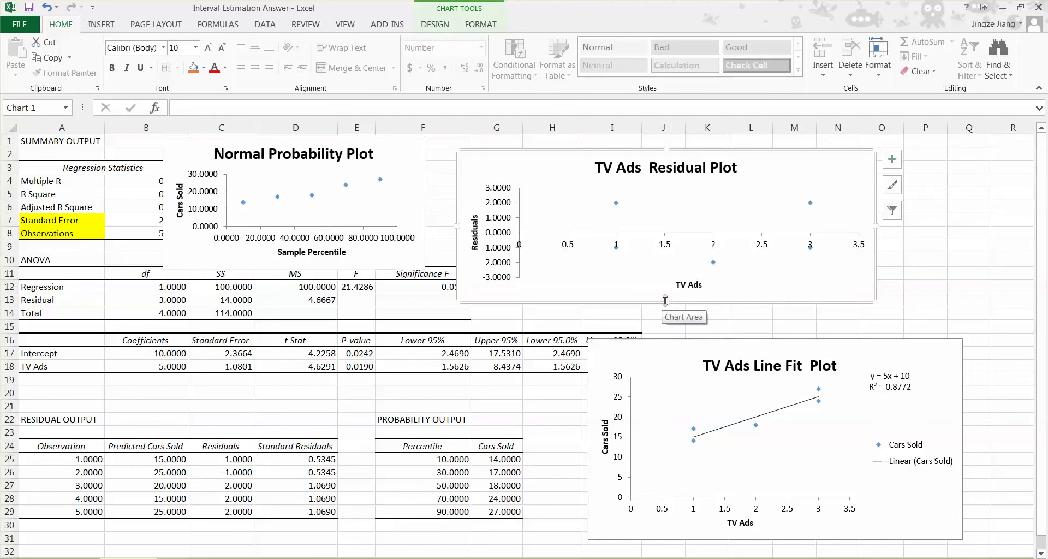
pyautogui.moveTo(667, 304); pyautogui.dragTo(670, 314)
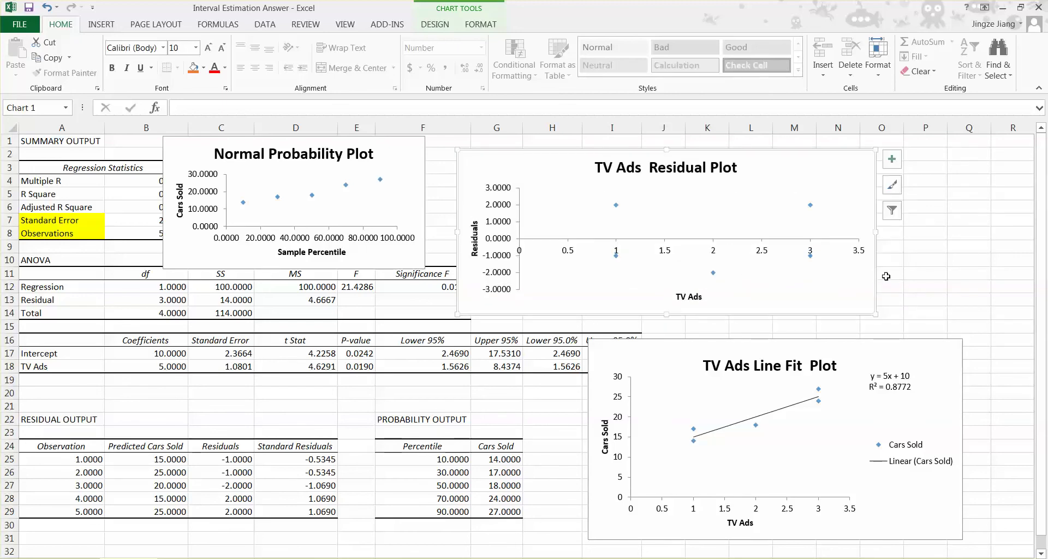
pyautogui.moveTo(877, 149); pyautogui.dragTo(880, 142)
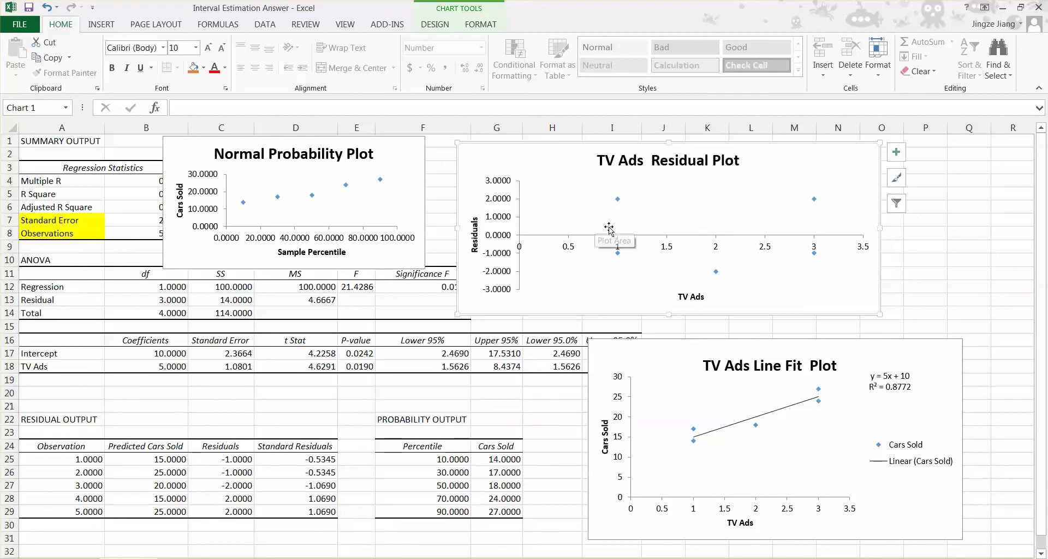
# - Shrink the TV Ads Residual Plot and place it above the right half of the line fit plot, around columns L to Q
pyautogui.click(618, 198)
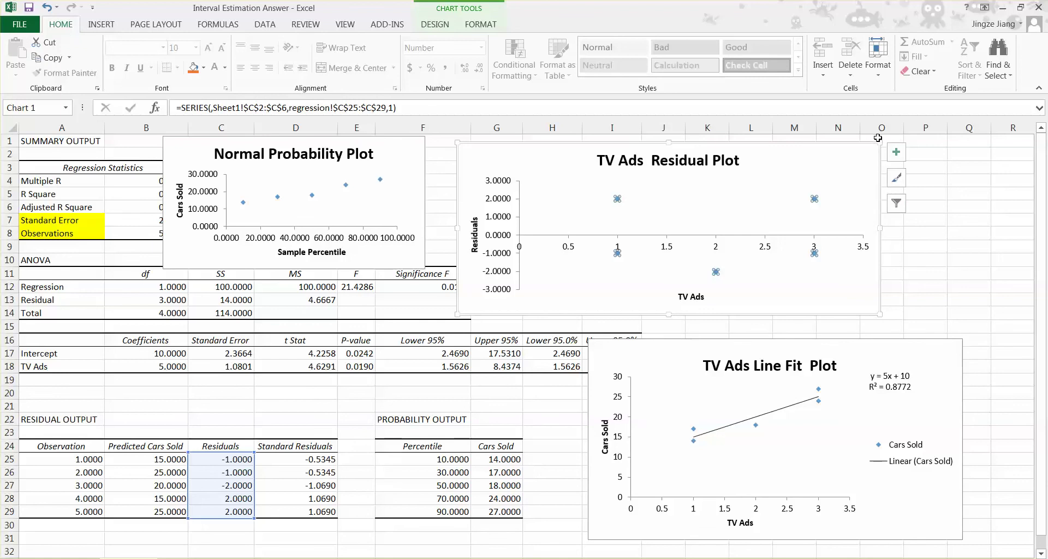
pyautogui.moveTo(877, 143); pyautogui.dragTo(951, 160)
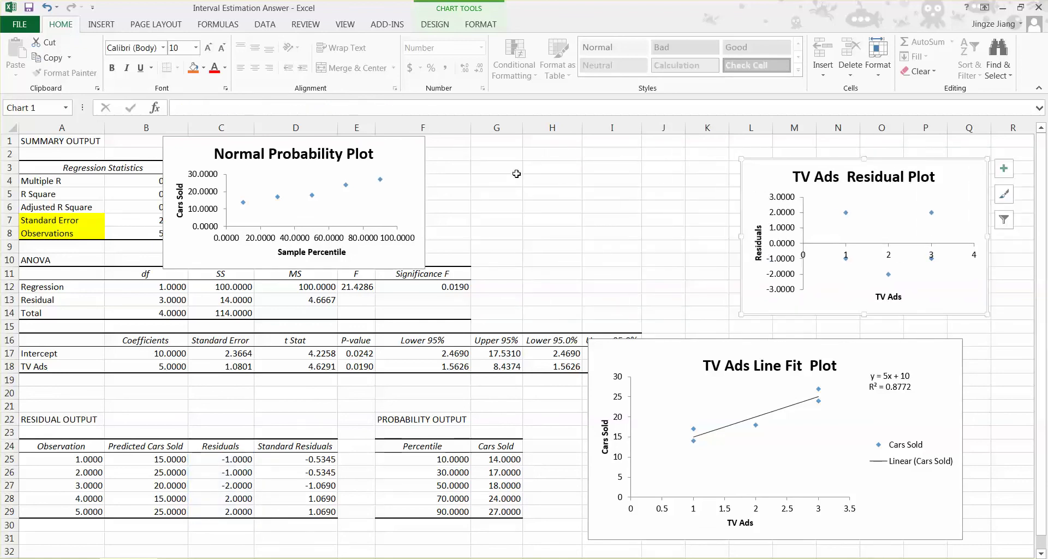
# - Move the Normal Probability Plot off the regression statistics to beside the TV Ads Residual Plot, and enlarge it toward column F and row 15
pyautogui.moveTo(418, 174); pyautogui.dragTo(721, 196)
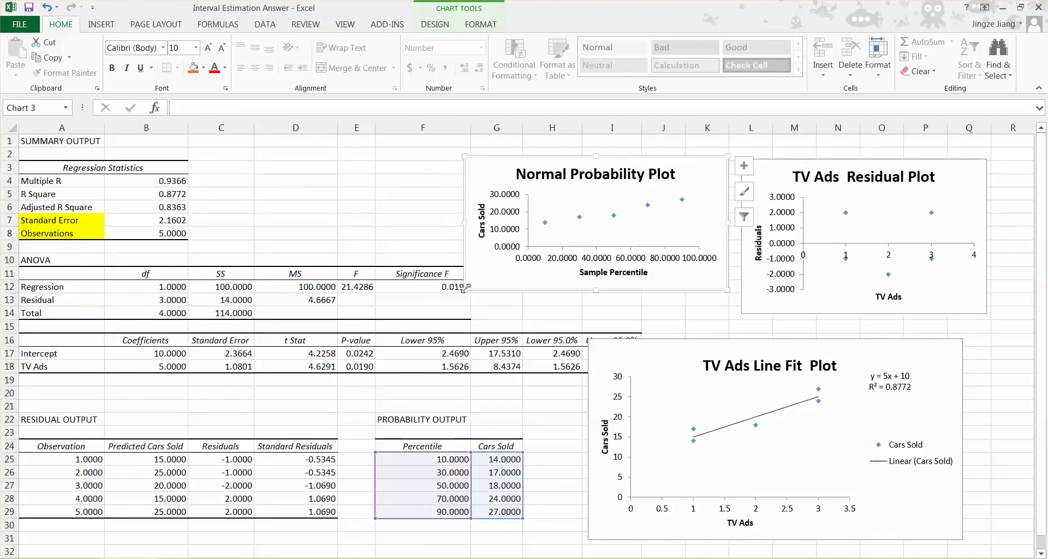
pyautogui.moveTo(423, 326); pyautogui.dragTo(421, 329)
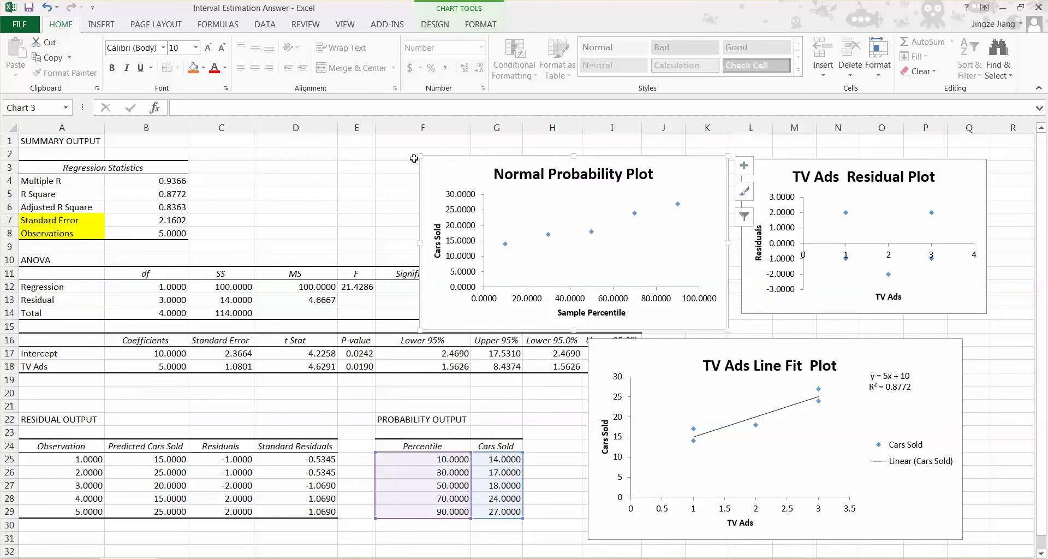
pyautogui.moveTo(421, 155); pyautogui.dragTo(401, 145)
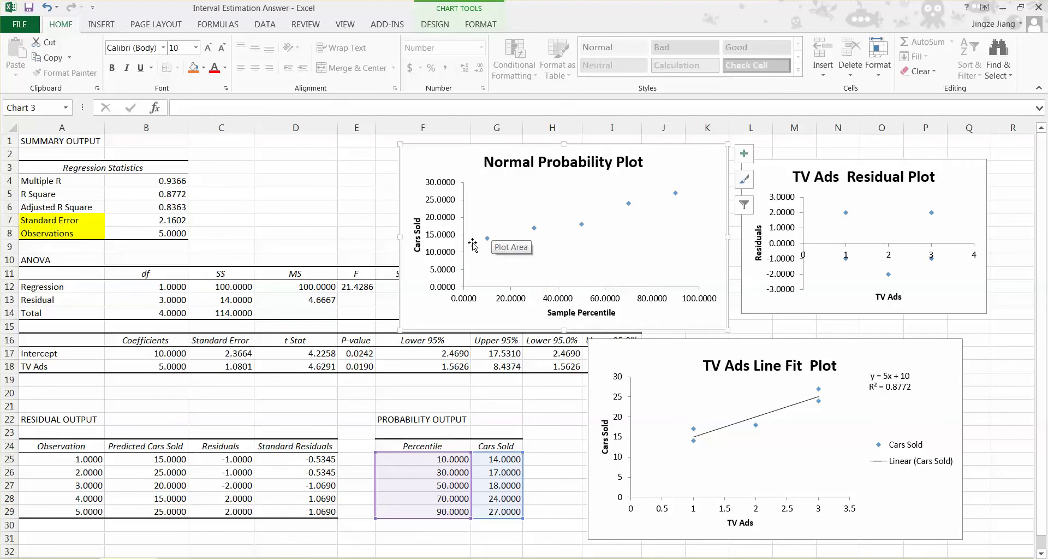
# - Examine the data points of the Normal Probability Plot to judge whether they follow a straight line
pyautogui.click(546, 232)
pyautogui.click(535, 231)
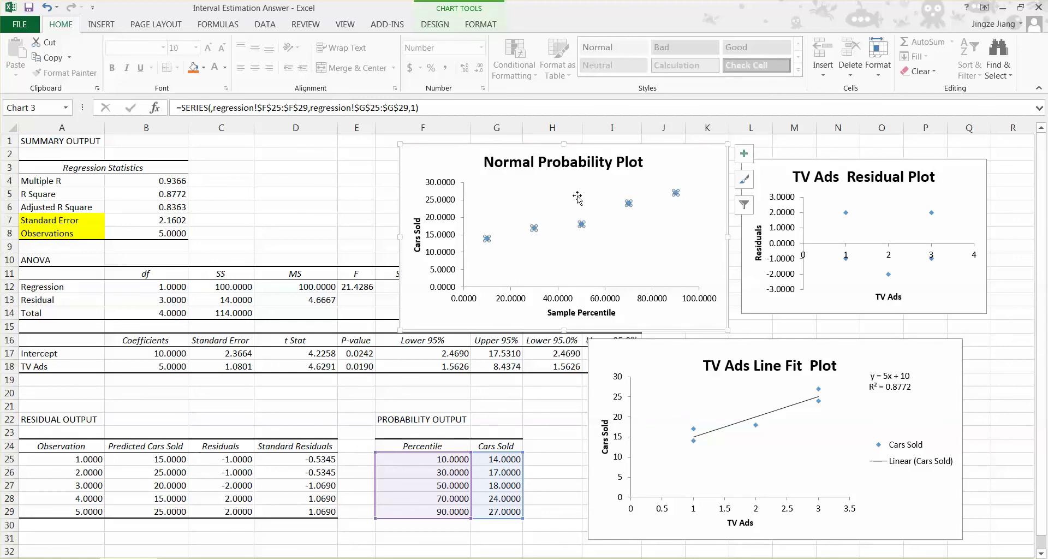
pyautogui.click(486, 240)
pyautogui.click(546, 228)
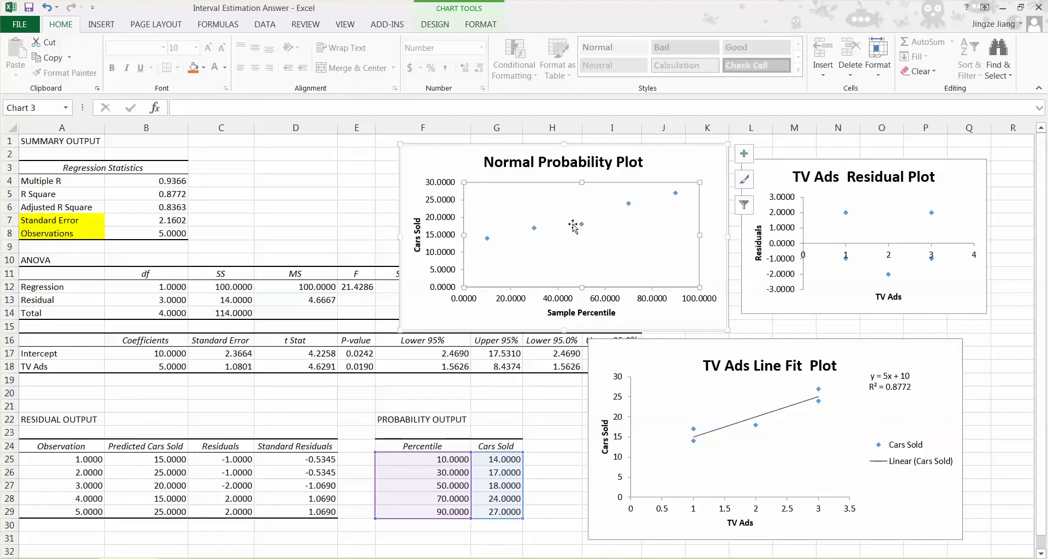
pyautogui.click(629, 203)
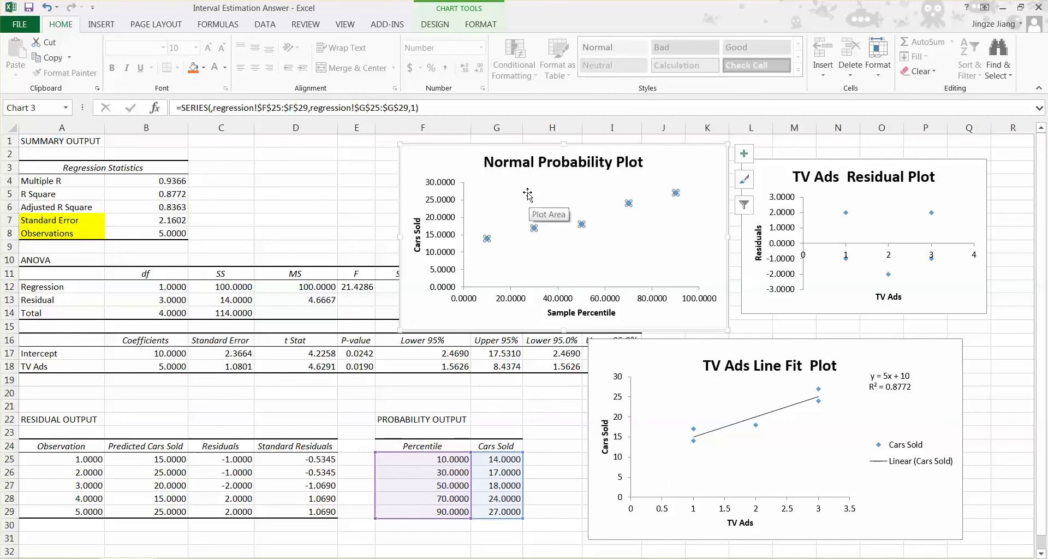